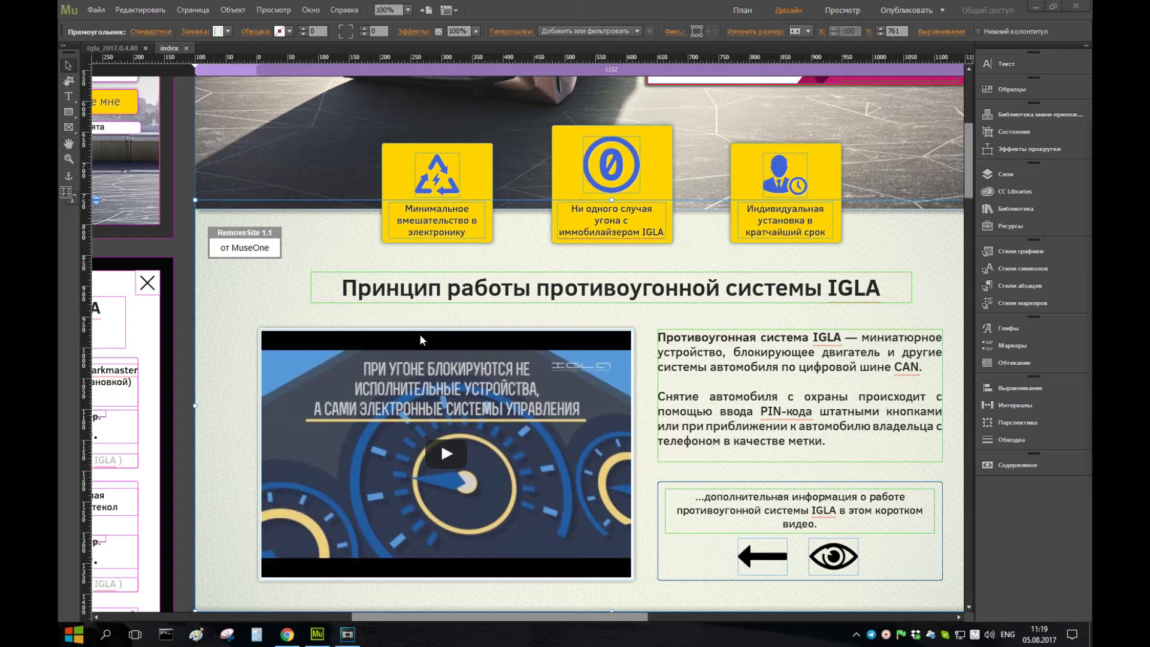
- In the RemoveSite widget options, keep server-side password storage and confirm the Ctrl + ` launch shortcut
click(273, 243)
click(293, 226)
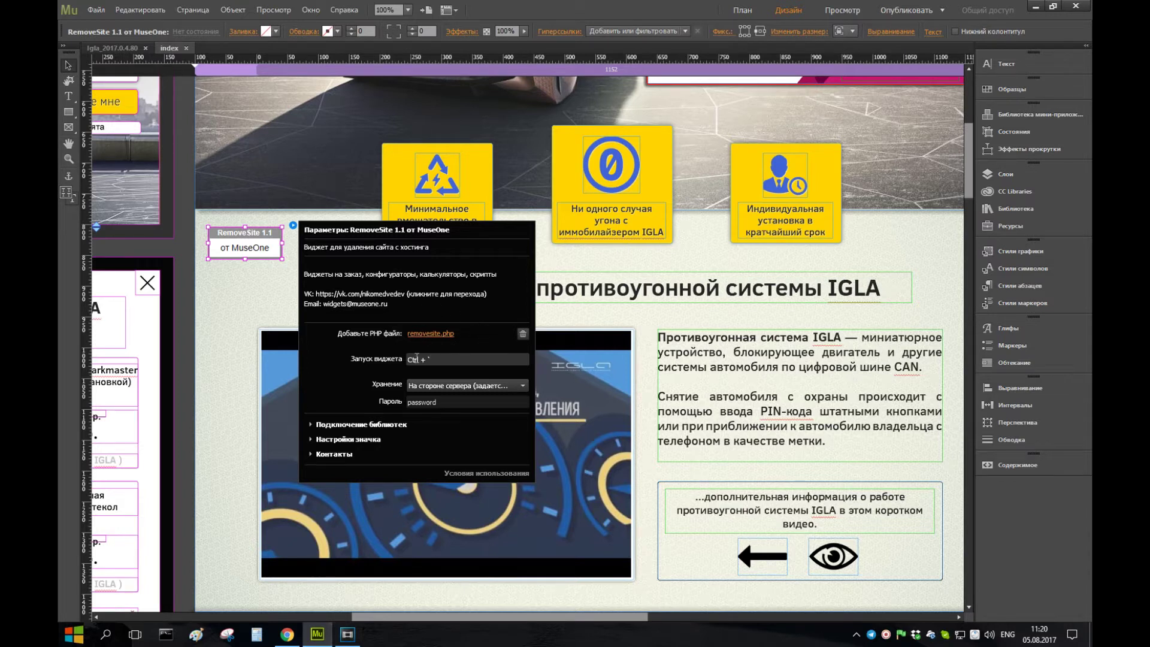
click(478, 387)
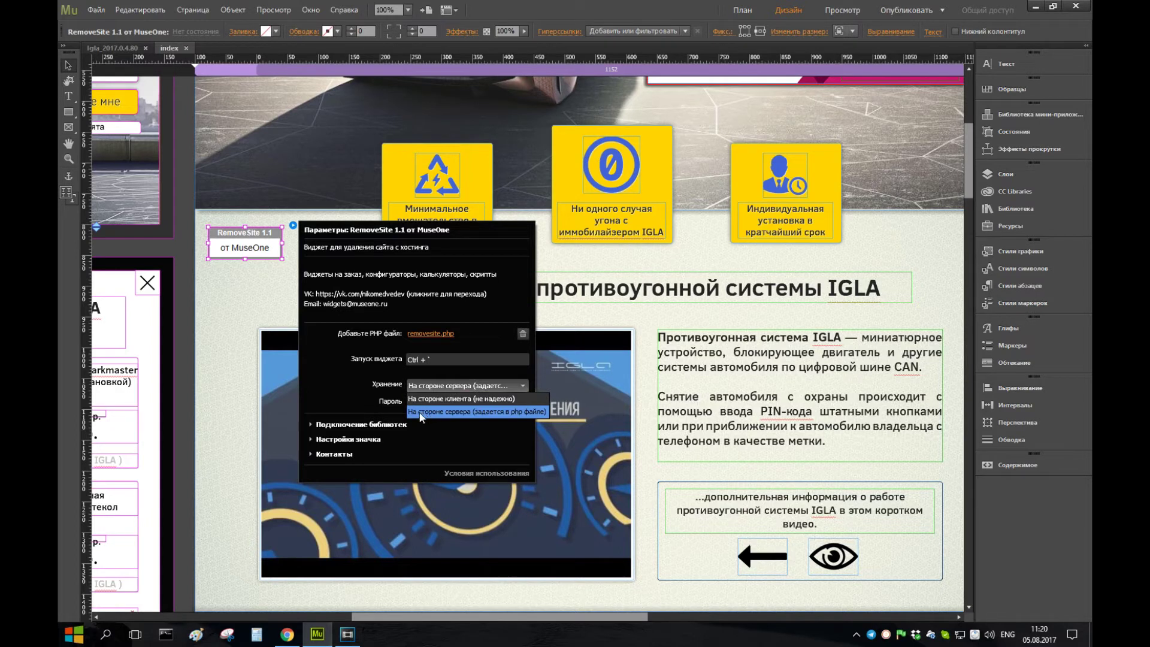
click(481, 386)
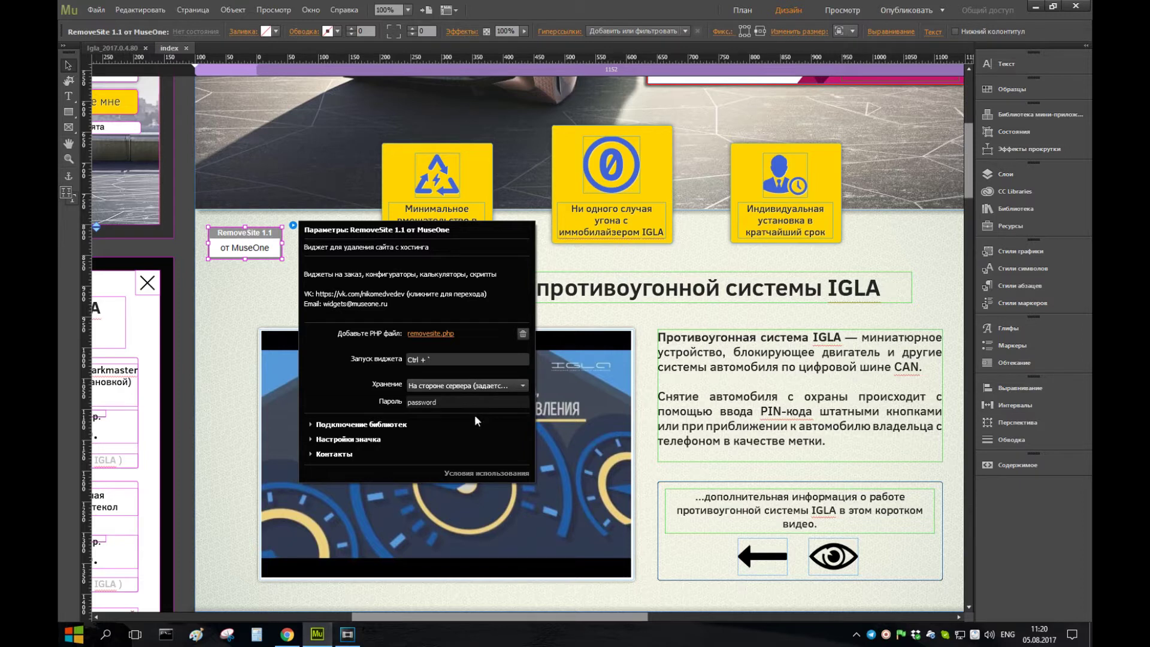
click(460, 360)
triple_click(449, 362)
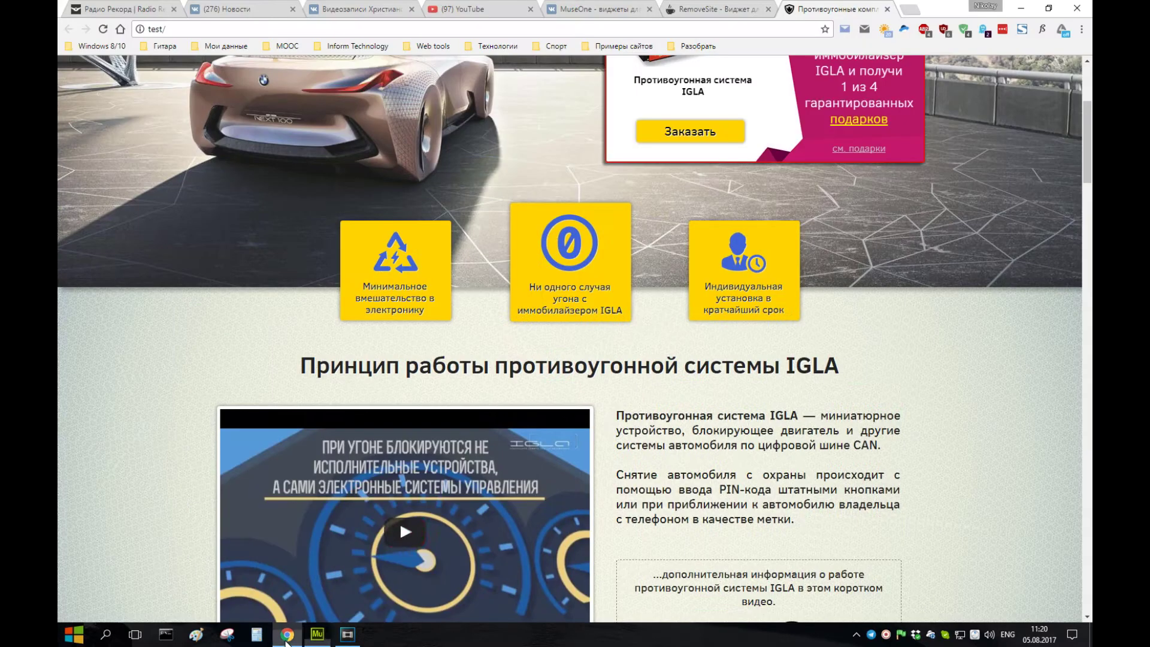
scroll(790, 310, down, 10)
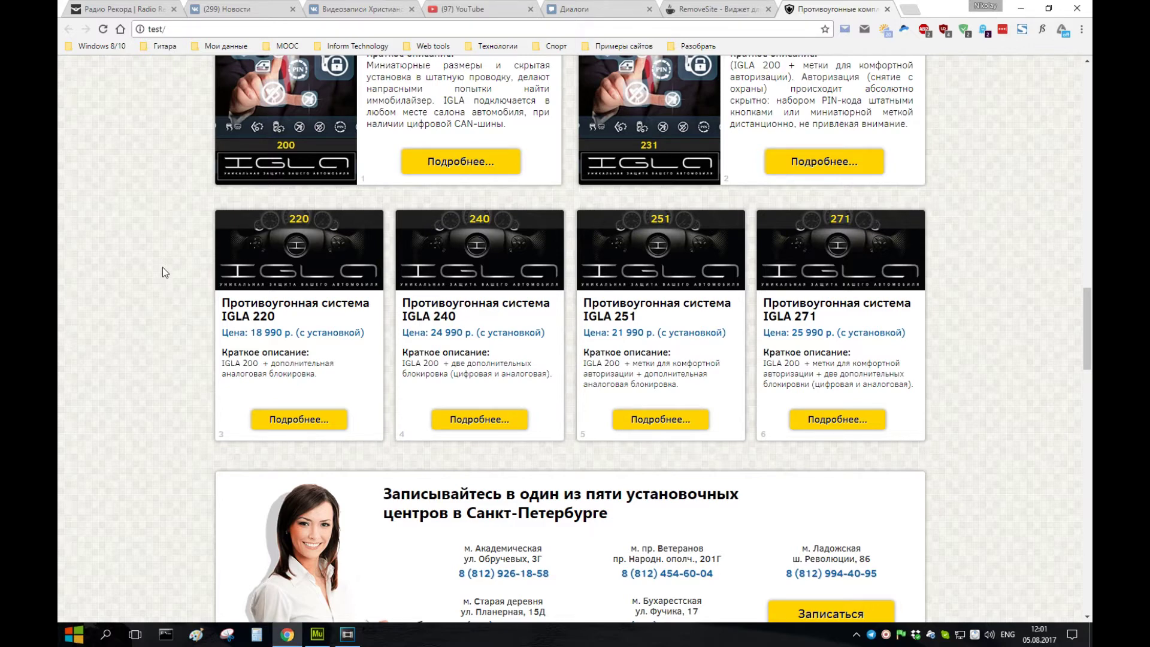
- Enter the access password and log in to the RemoveSite 1.1 dialog
text(password)
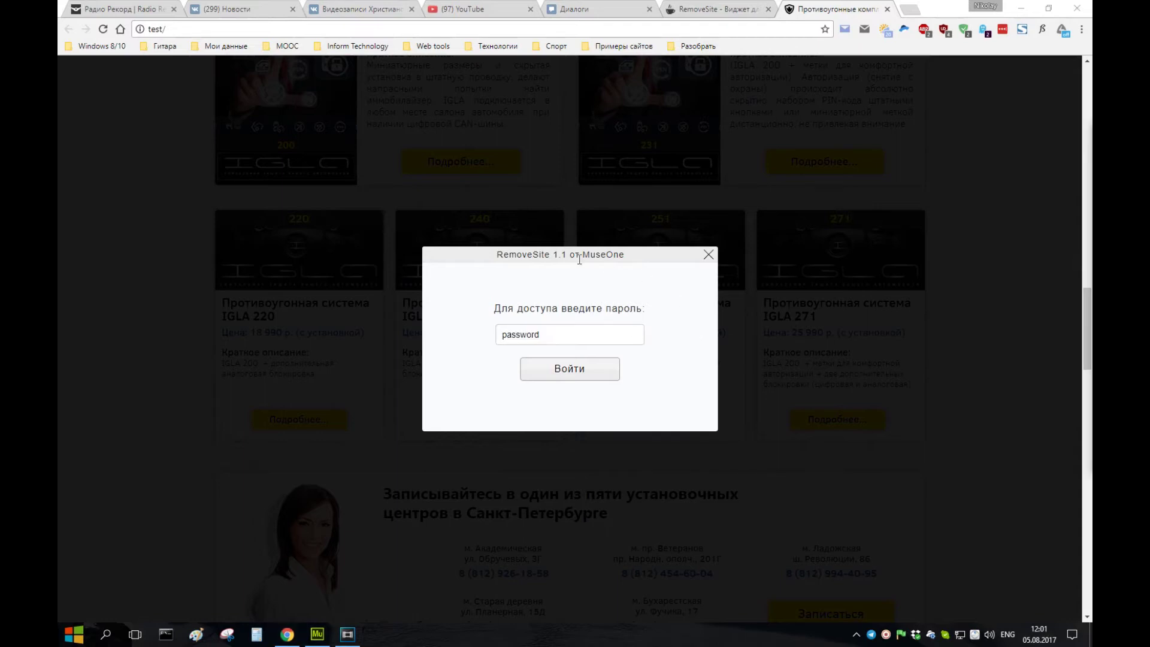
click(552, 368)
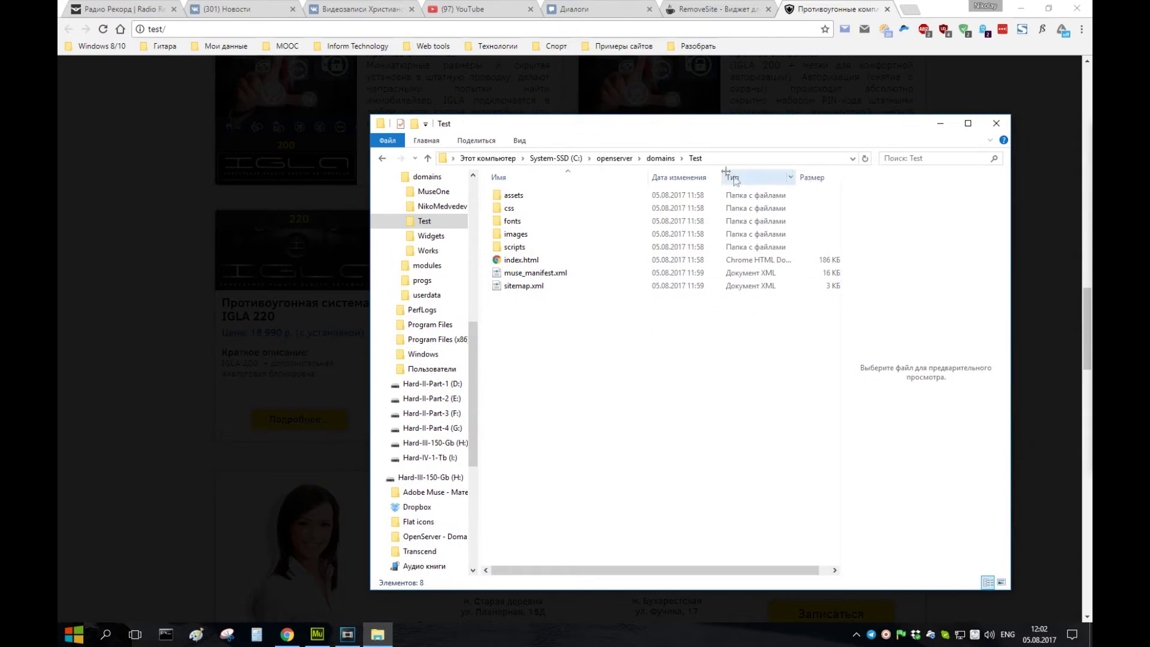
- Find removesite.php in the Test folder's assets, then select all items in Test
drag(657, 363, 516, 193)
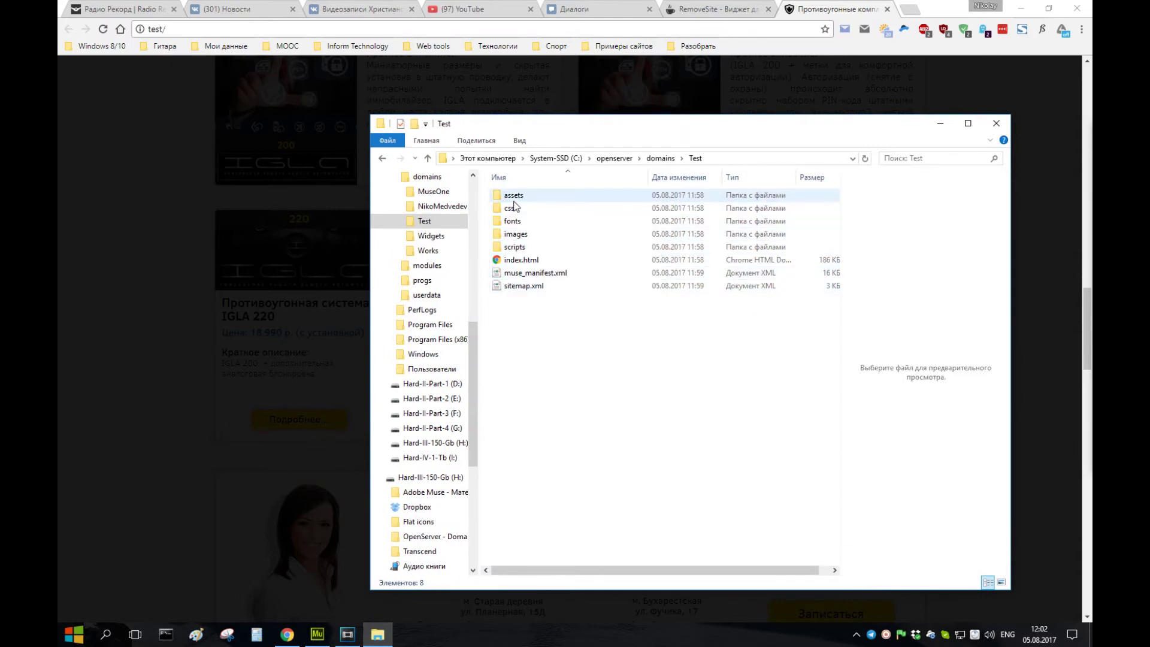
double_click(513, 196)
click(518, 248)
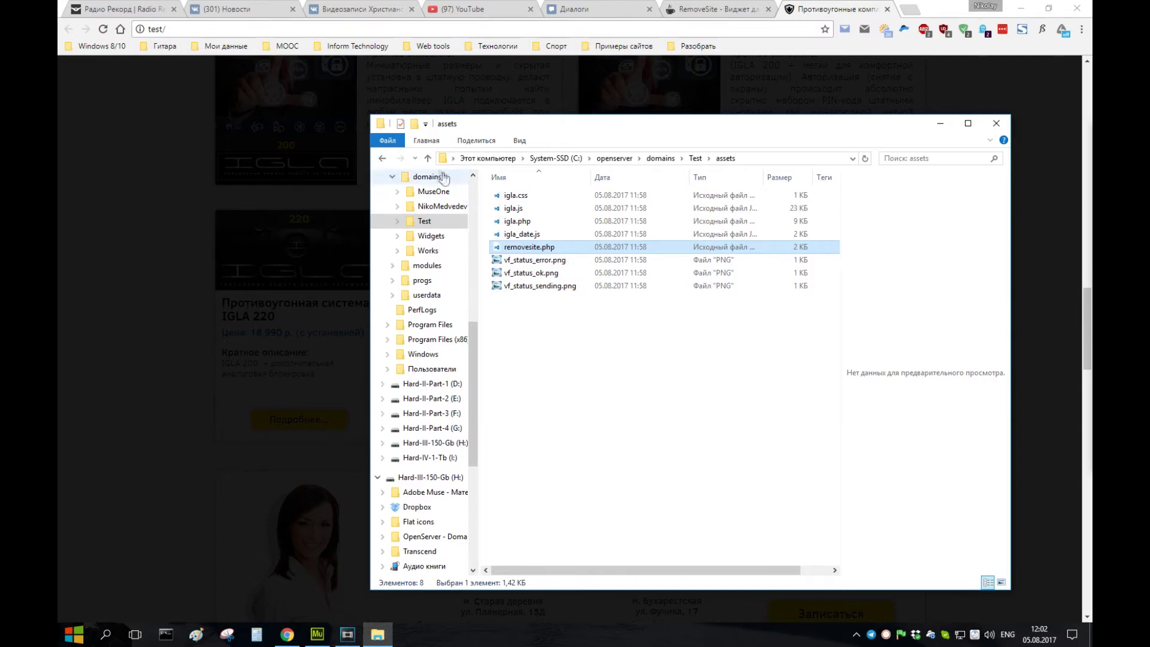
click(427, 159)
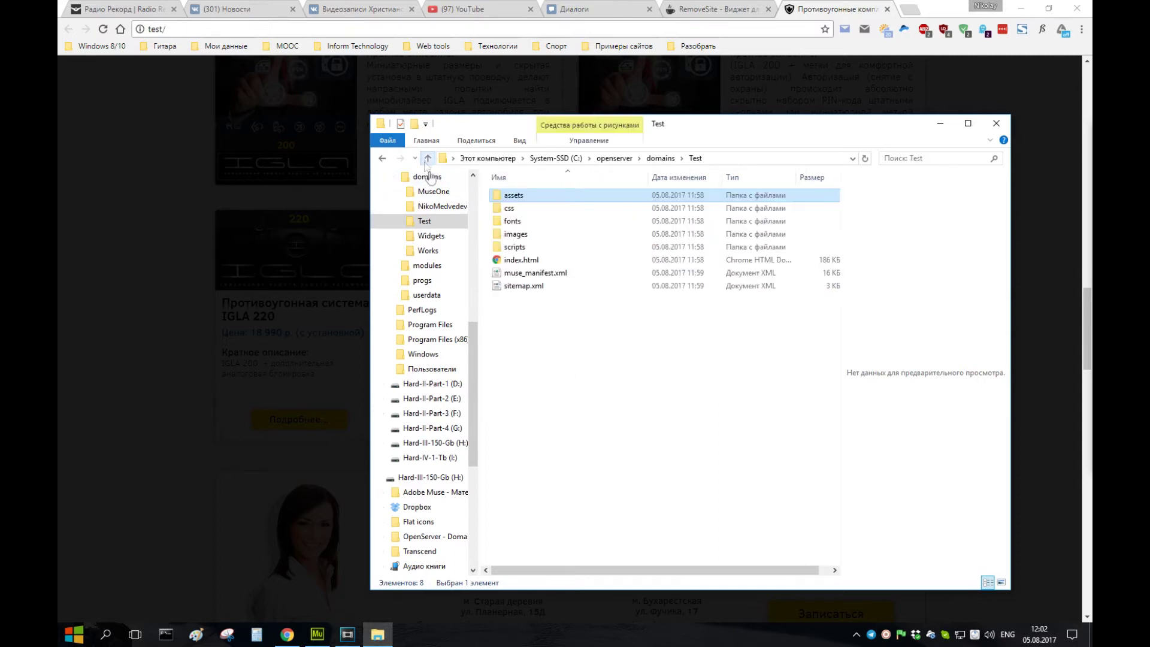
drag(566, 395, 523, 198)
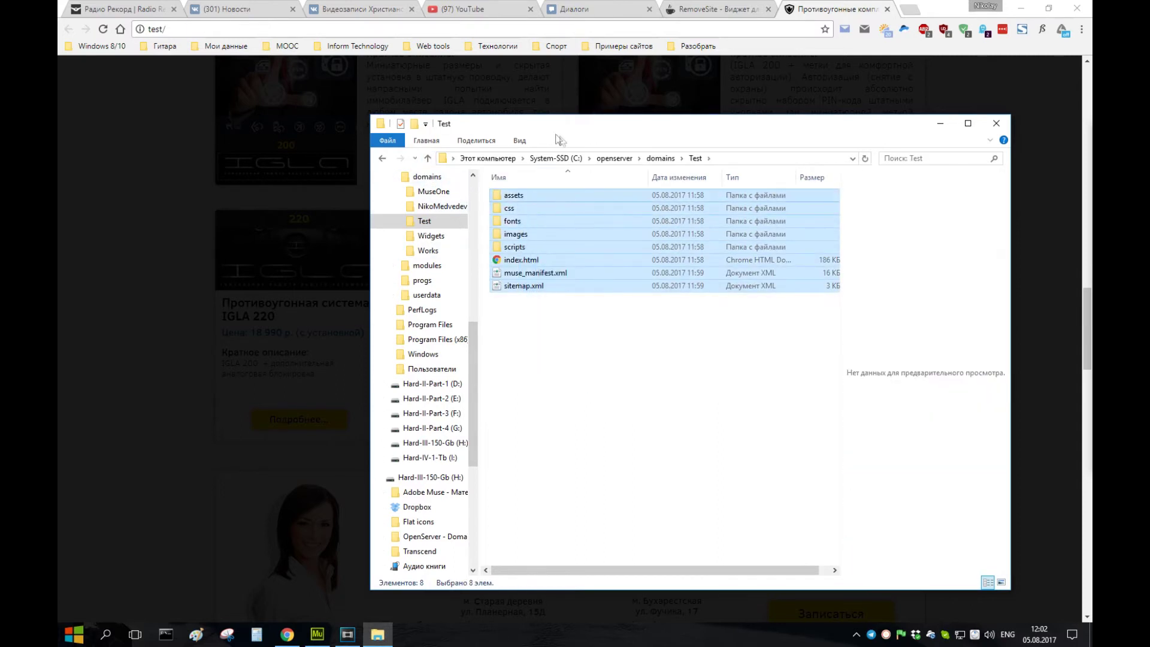
double_click(675, 118)
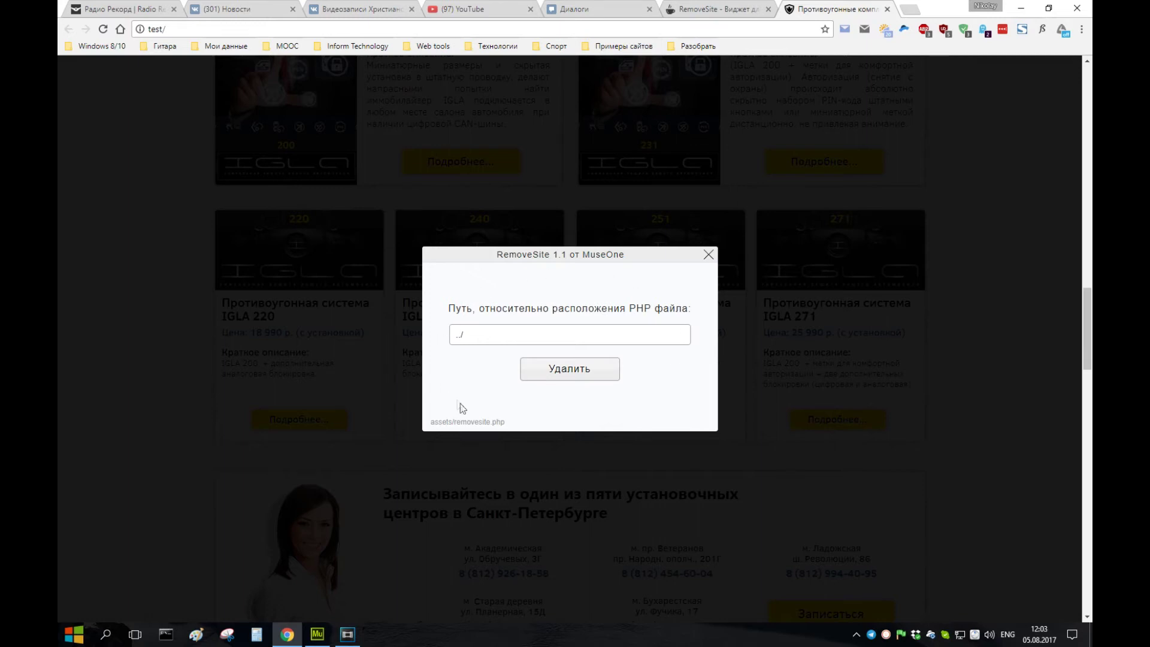
- Delete all site files using the ../ path relative to removesite.php
drag(455, 423, 506, 423)
click(440, 420)
click(561, 374)
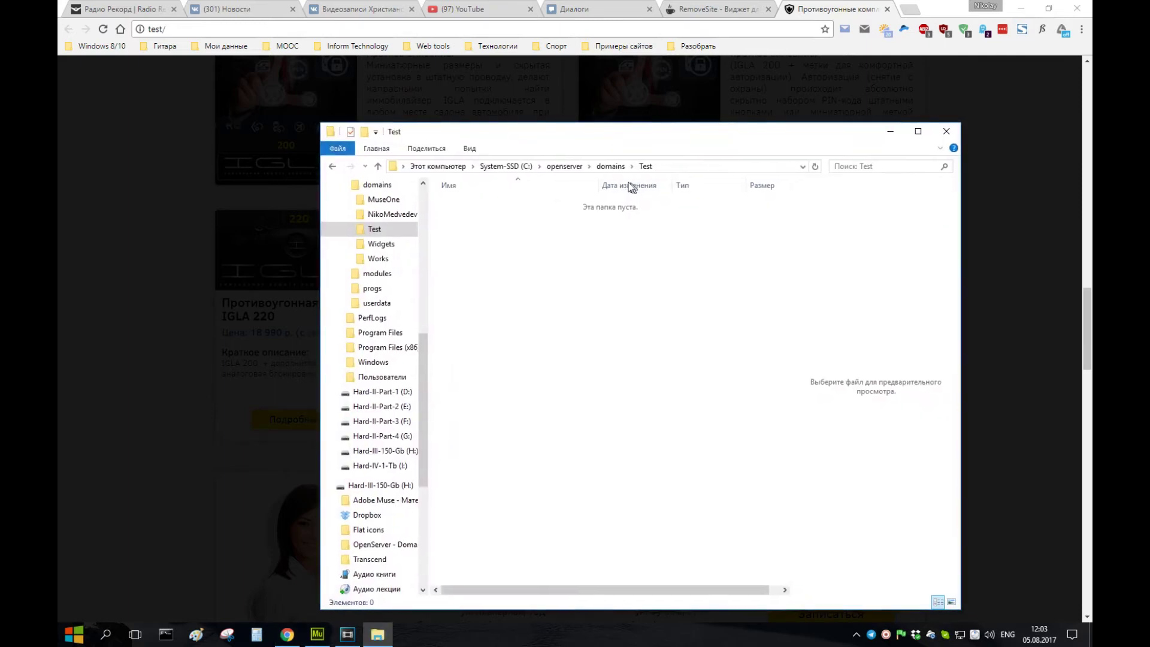
- Confirm the Test folder is empty, close Explorer and reload the site in Chrome
drag(590, 422, 477, 200)
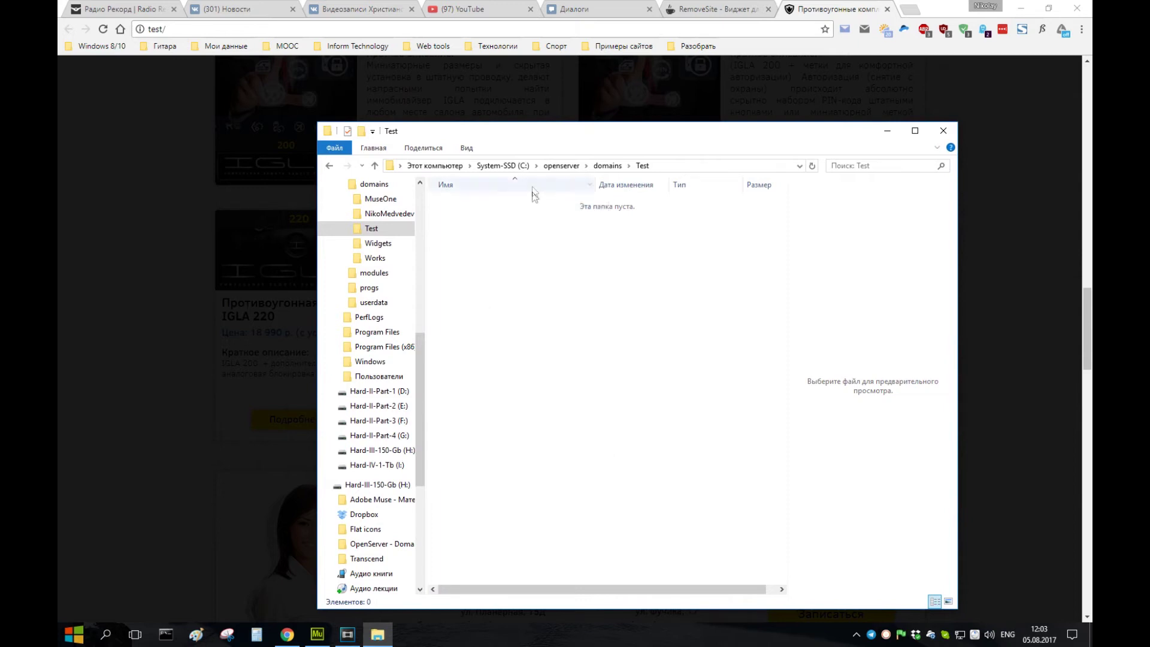
key(alt+F4)
click(103, 29)
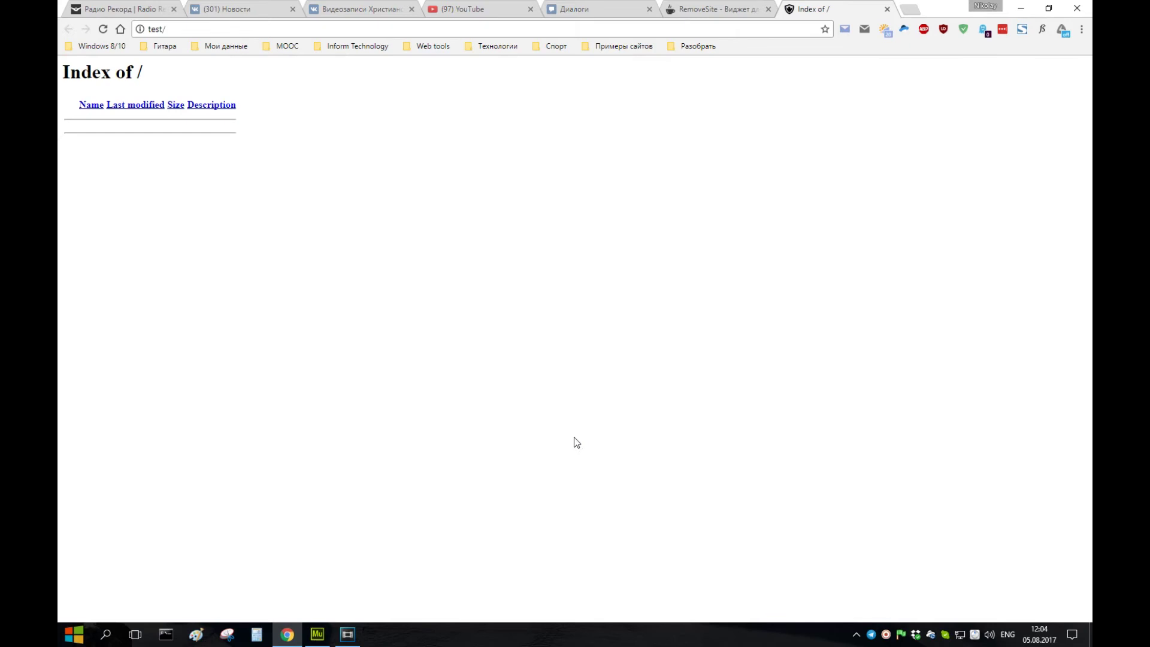
key(F5)
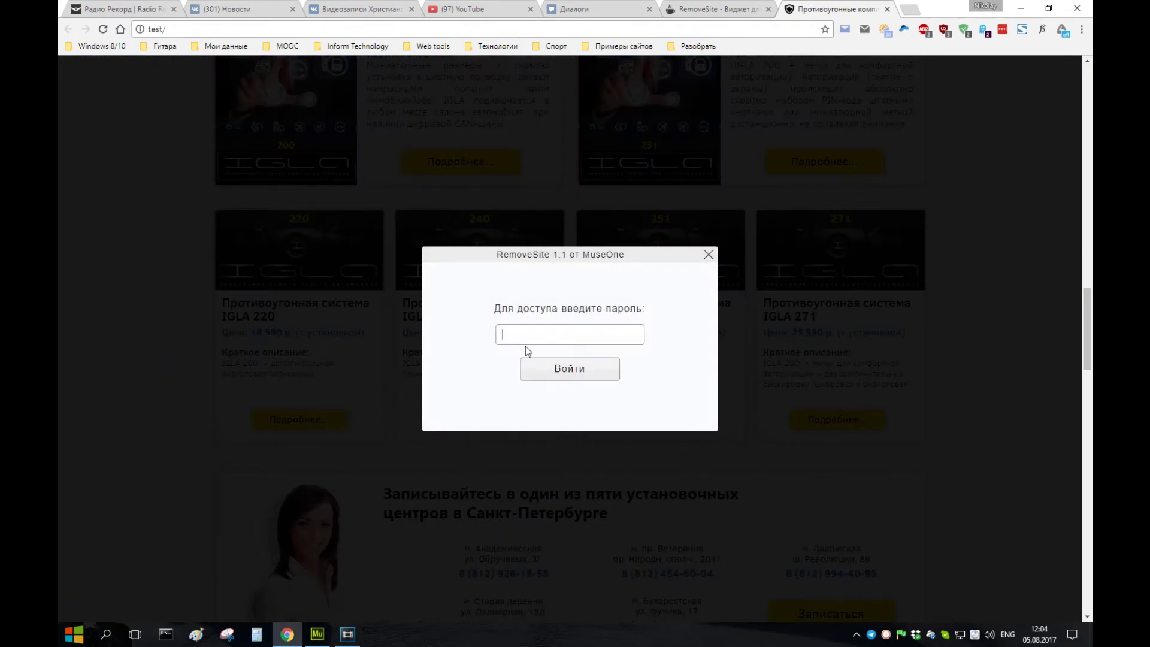
- Log in to the RemoveSite dialog with the access password, then open the refilled Test folder
text(password)
click(567, 367)
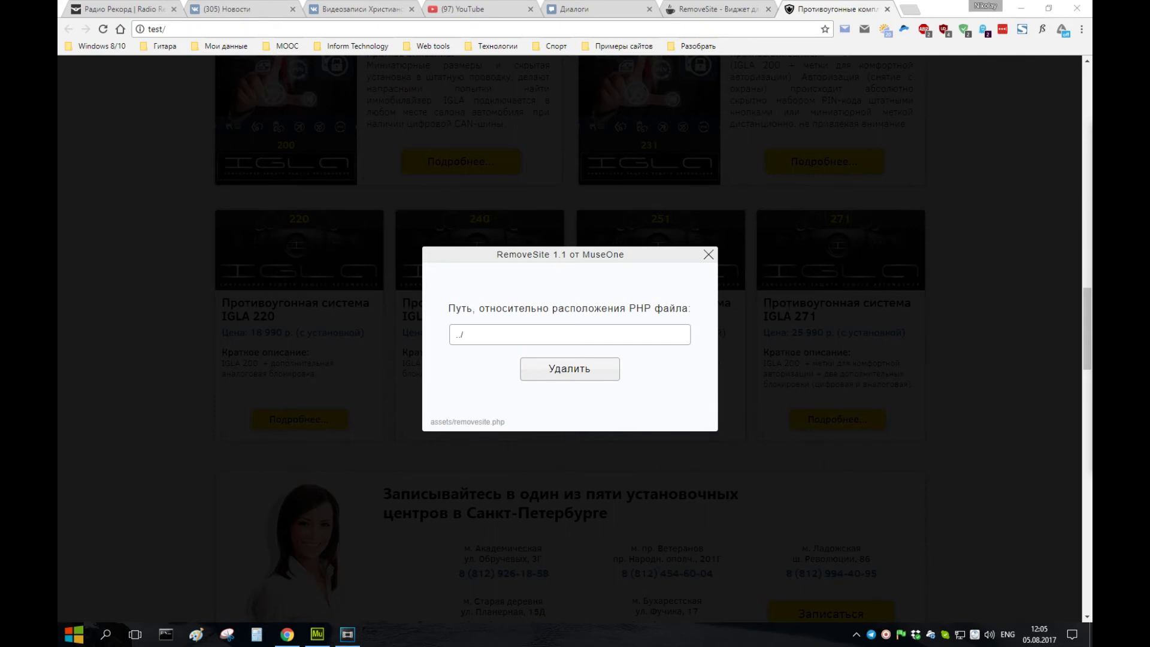
key(super+e)
click(736, 243)
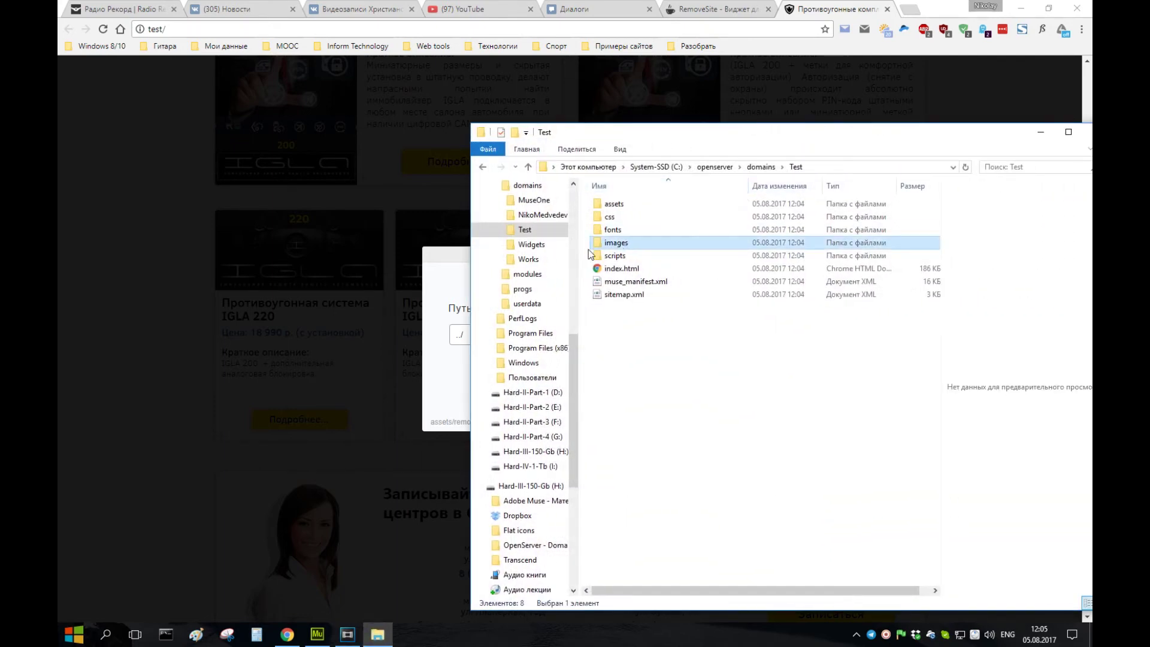
- Check removesite.php in the restored assets folder and the images folder, ending back in Test
click(623, 205)
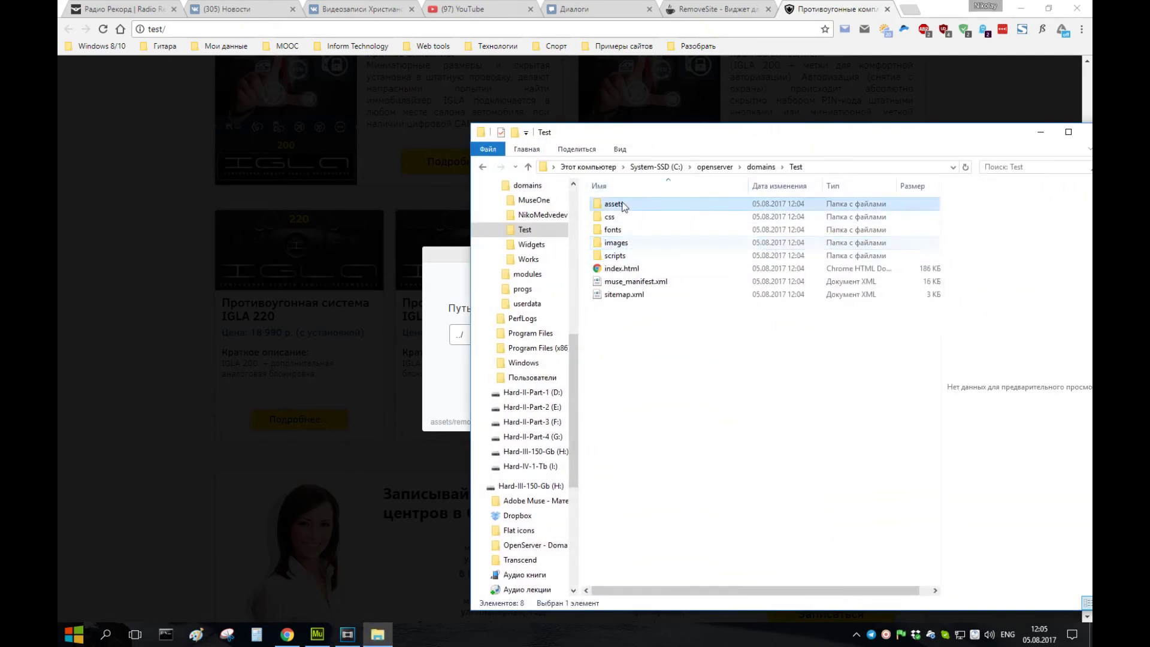
double_click(623, 205)
click(630, 256)
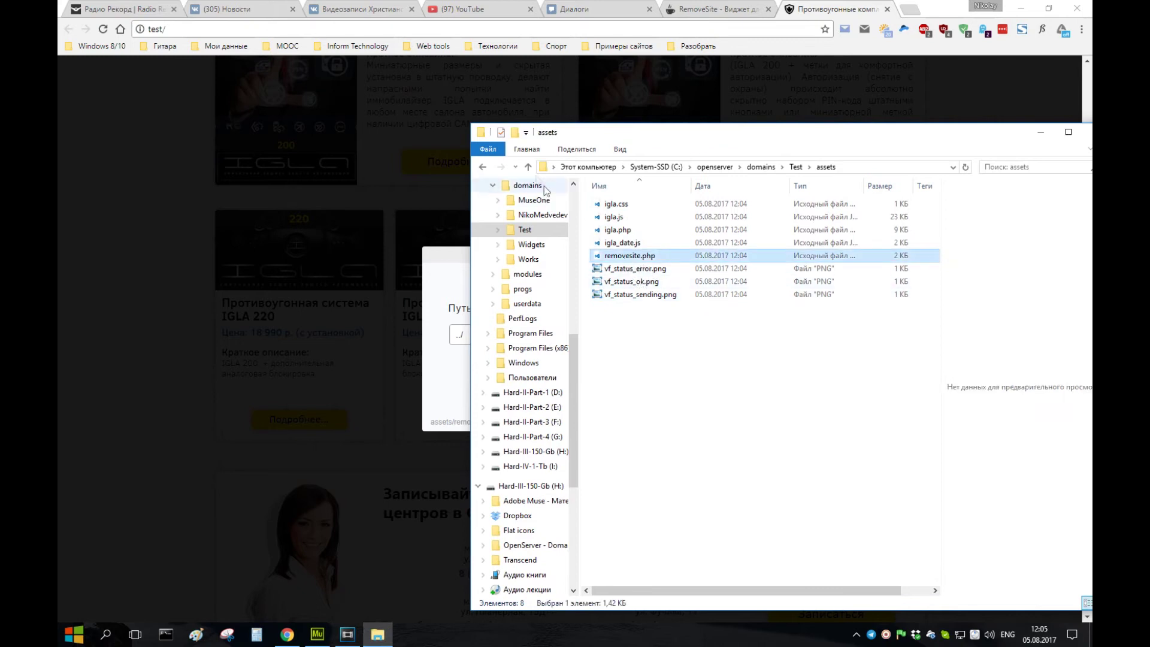
key(BackSpace)
key(Return)
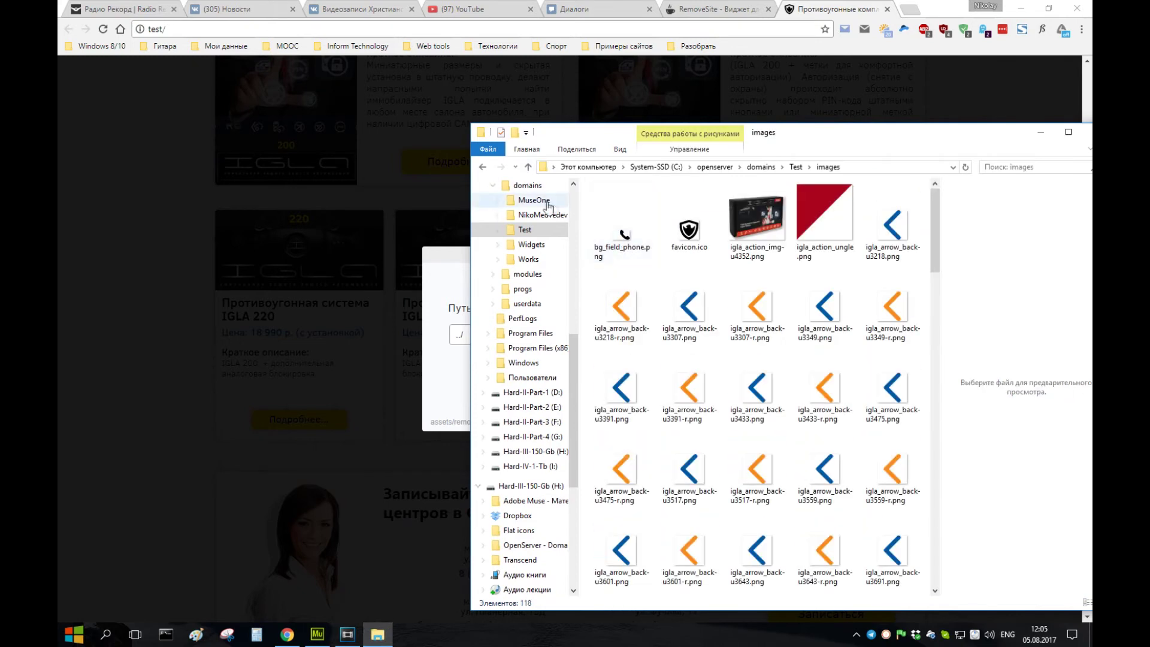
click(528, 167)
- Delete the contents at path ../images, verify the empty folder and reload the page
click(1042, 131)
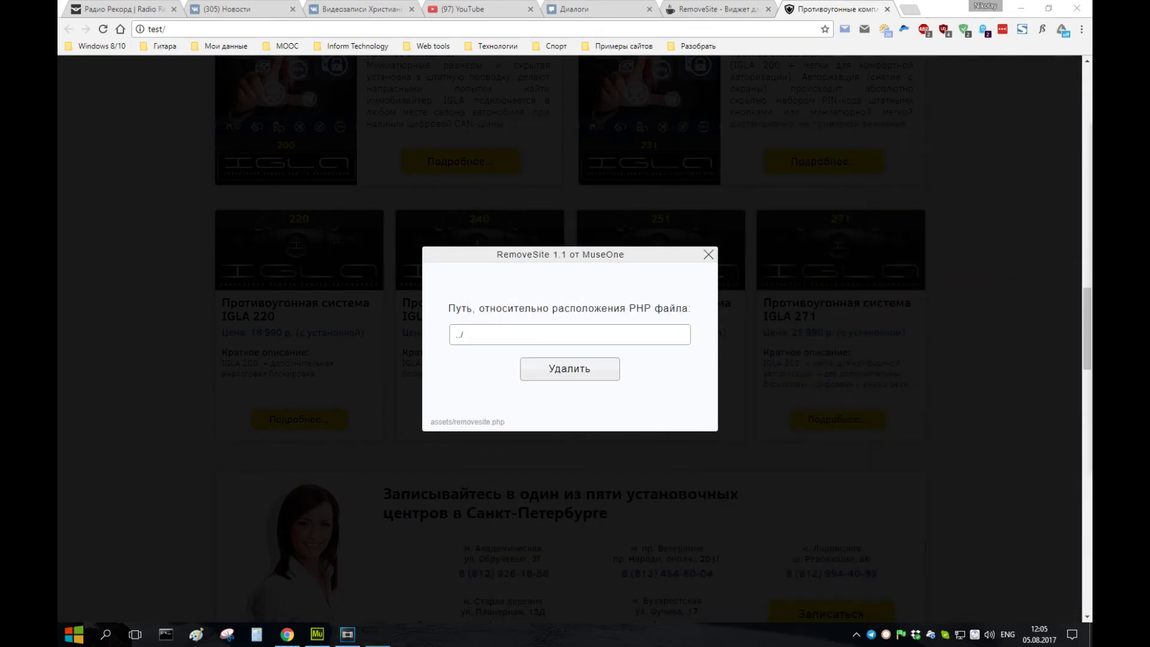
click(488, 337)
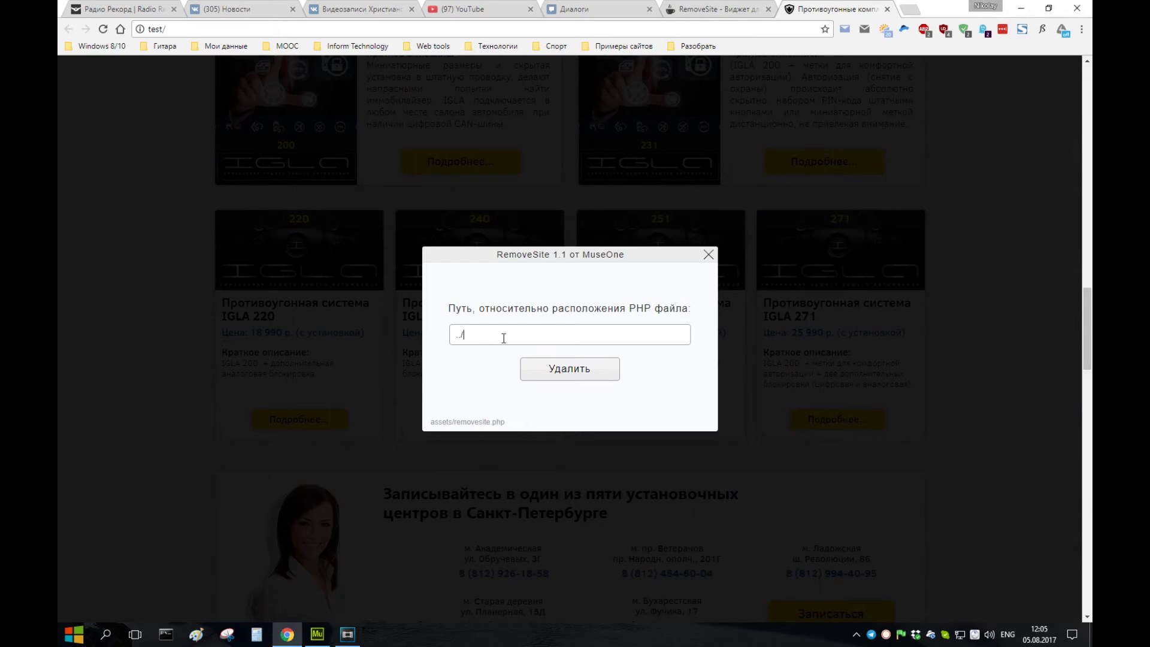
text(images)
click(551, 378)
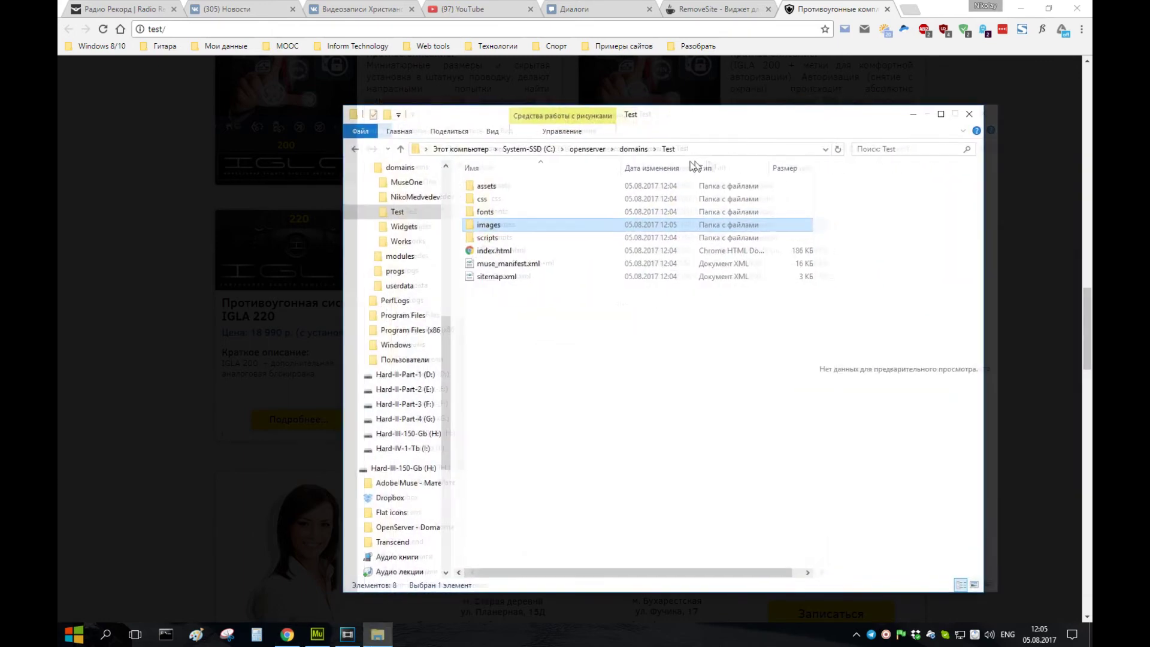
double_click(461, 226)
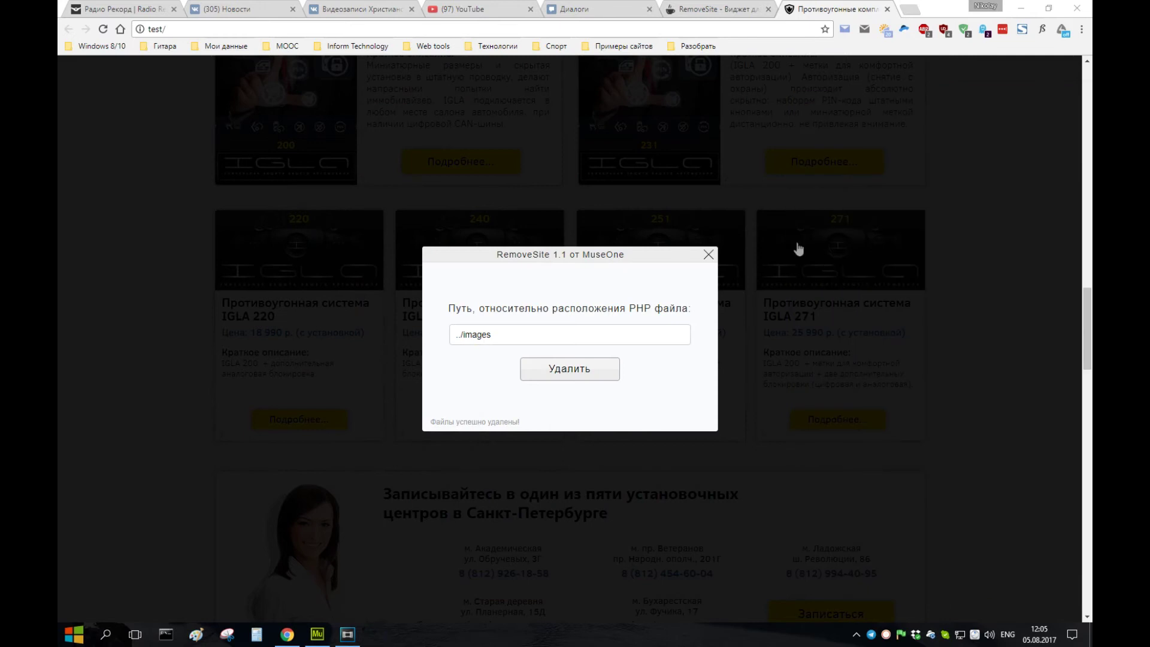
click(103, 29)
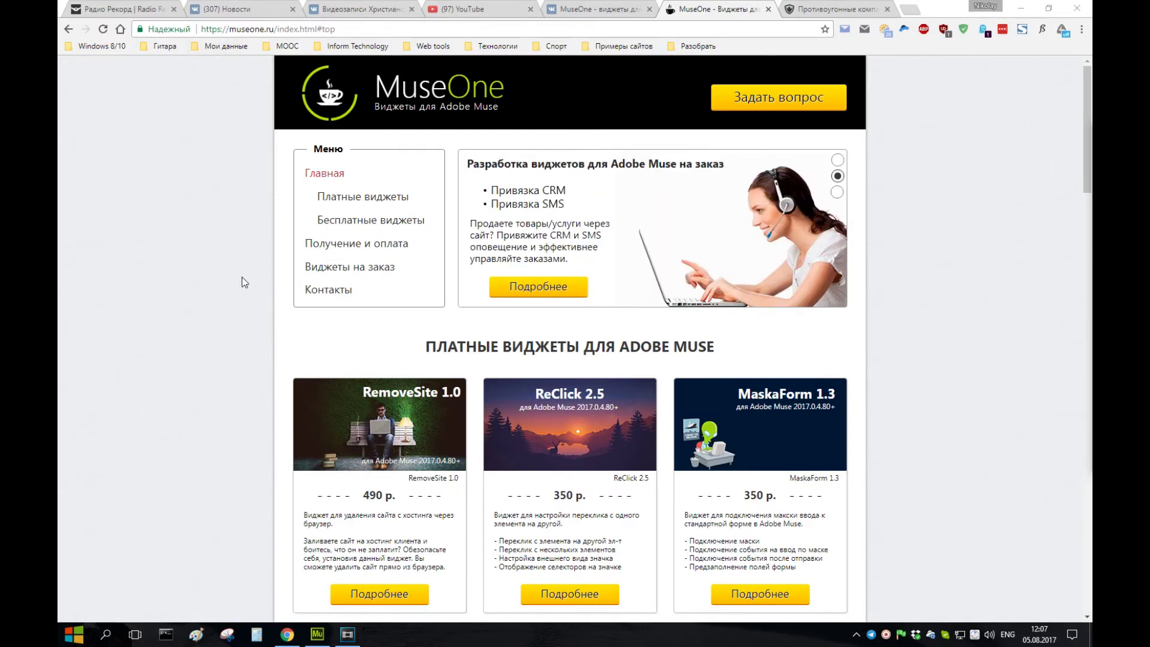
- Inspect the site's notification permission setting without changes, then minimize Chrome to reveal Adobe Muse
click(142, 29)
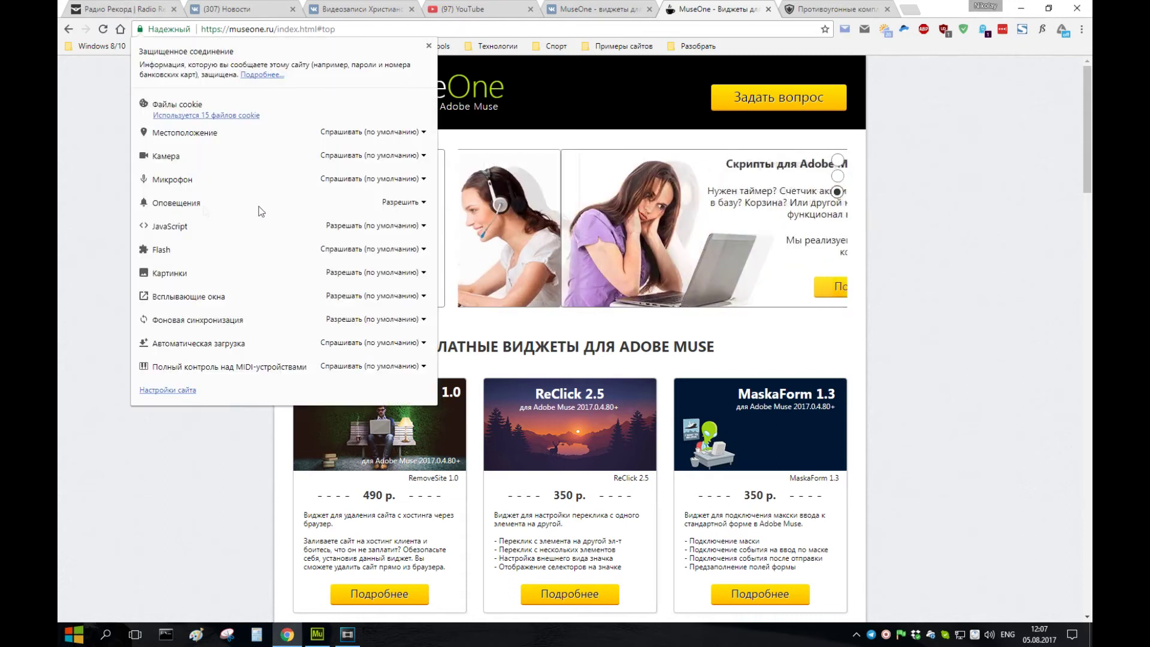
click(424, 203)
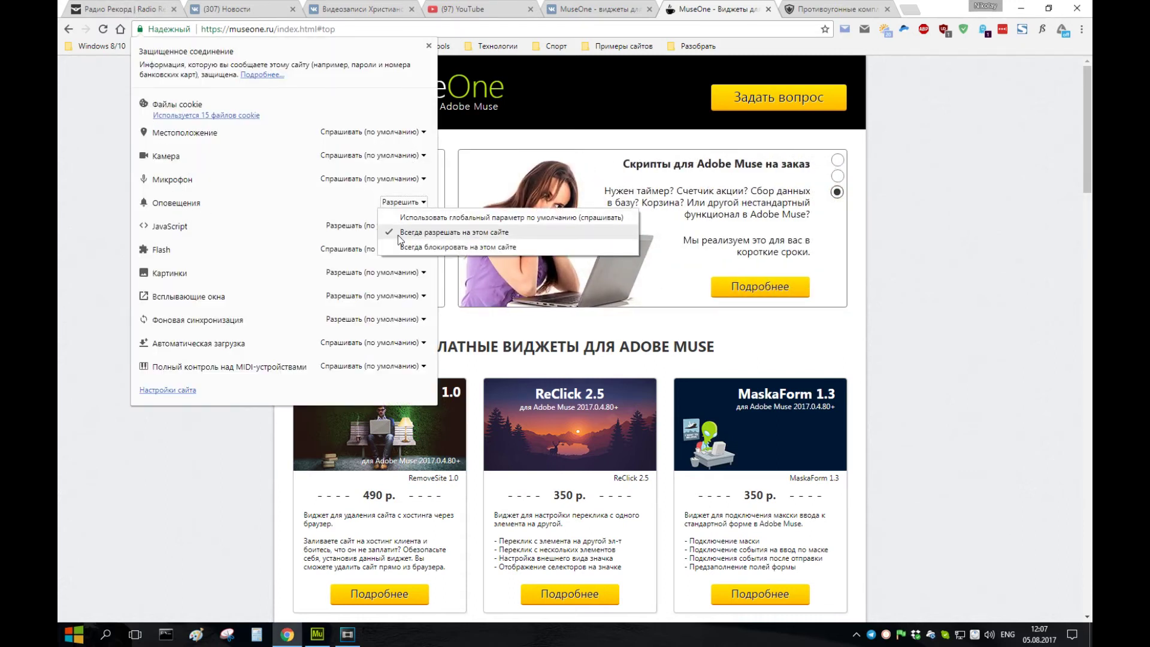
click(973, 261)
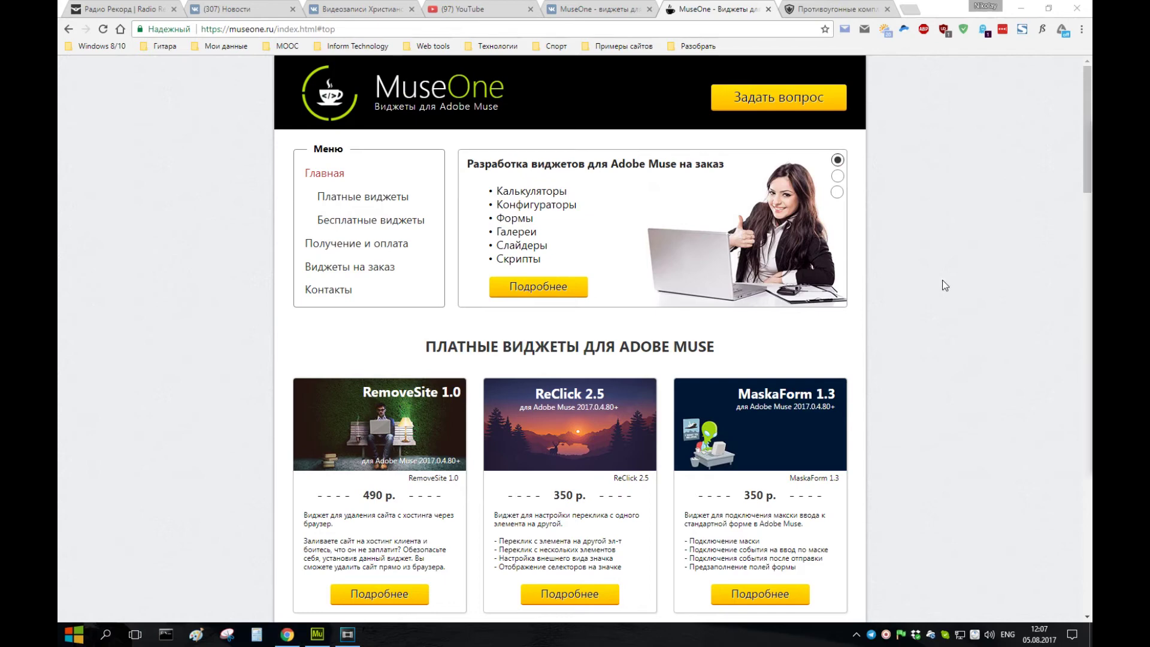
click(1020, 7)
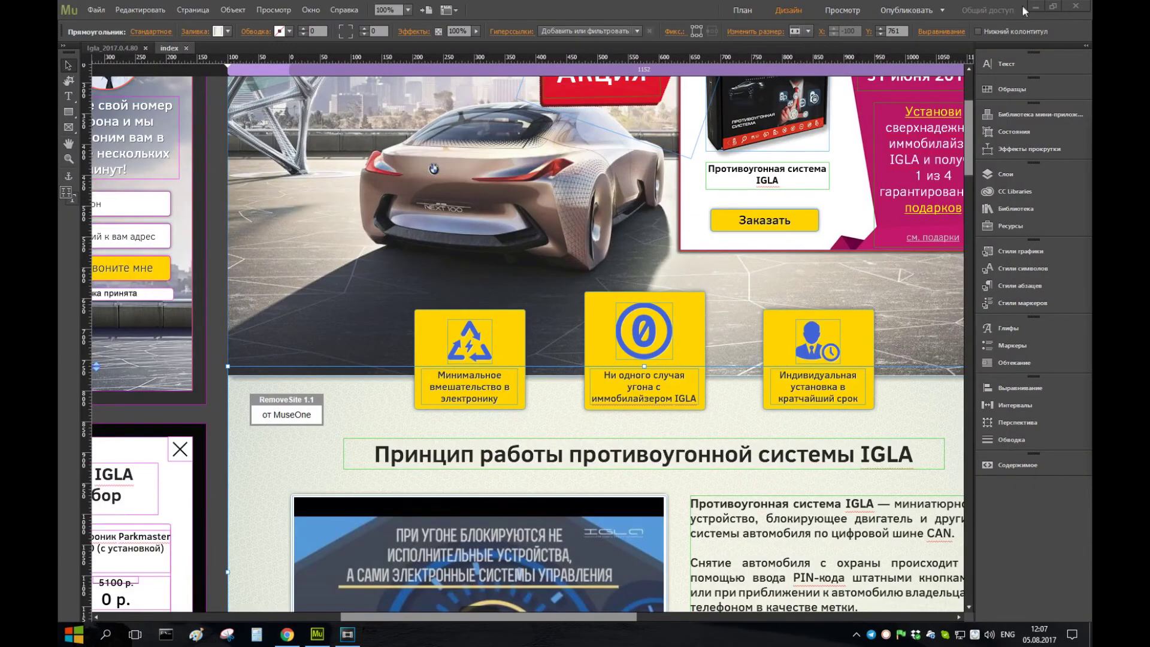
- Minimize Adobe Muse and Alt+Tab back to Chrome's MuseOne store page
click(1023, 5)
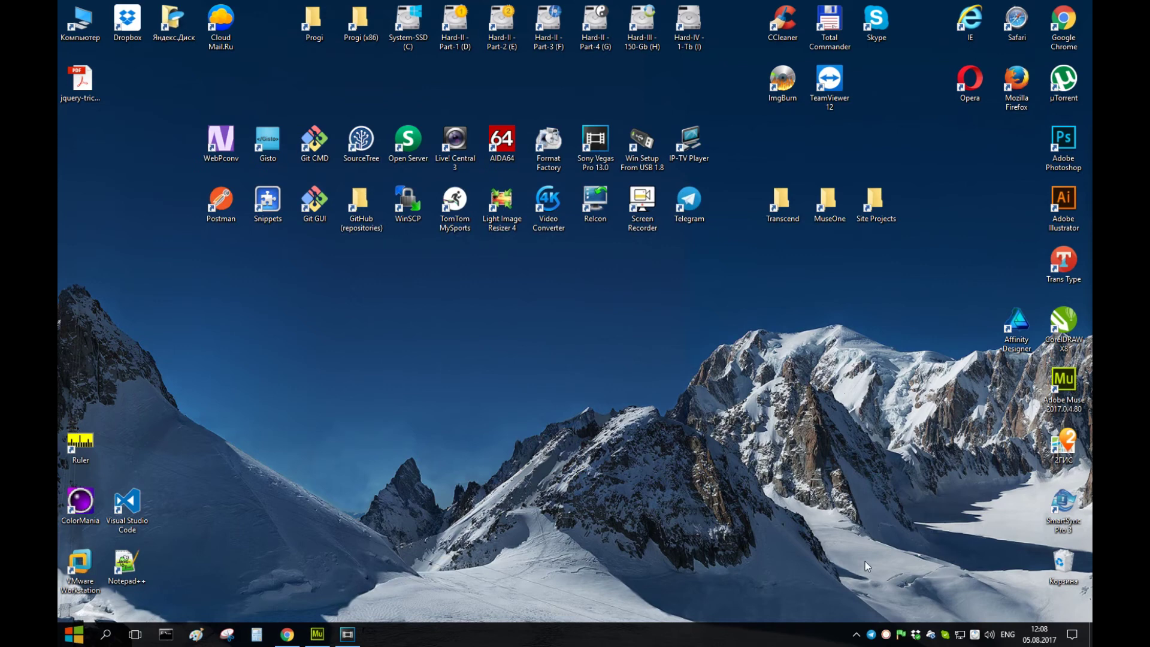
key(alt+Tab)
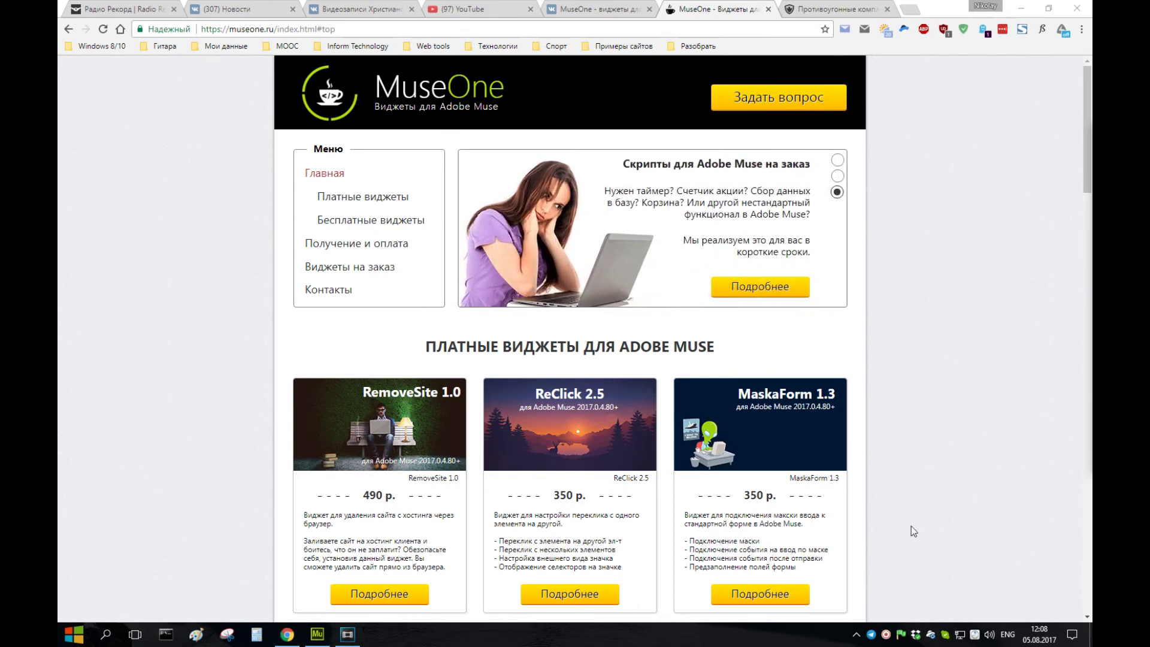
- Switch to the MuseOne VK group page and scroll through its posts
click(599, 9)
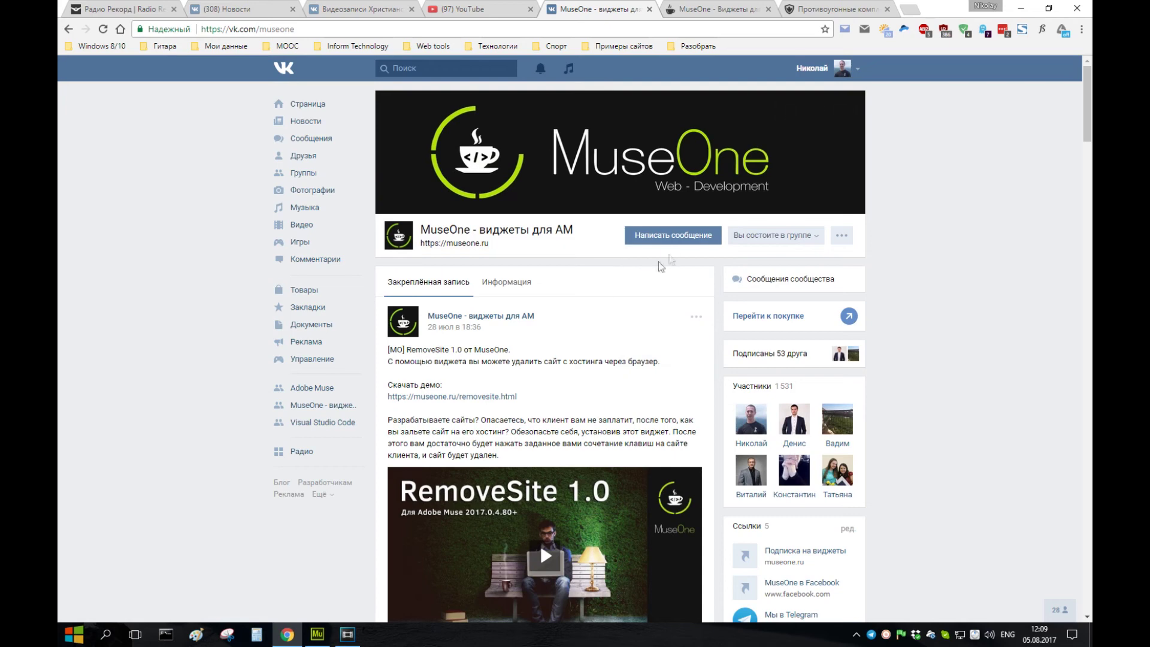
scroll(928, 366, down, 10)
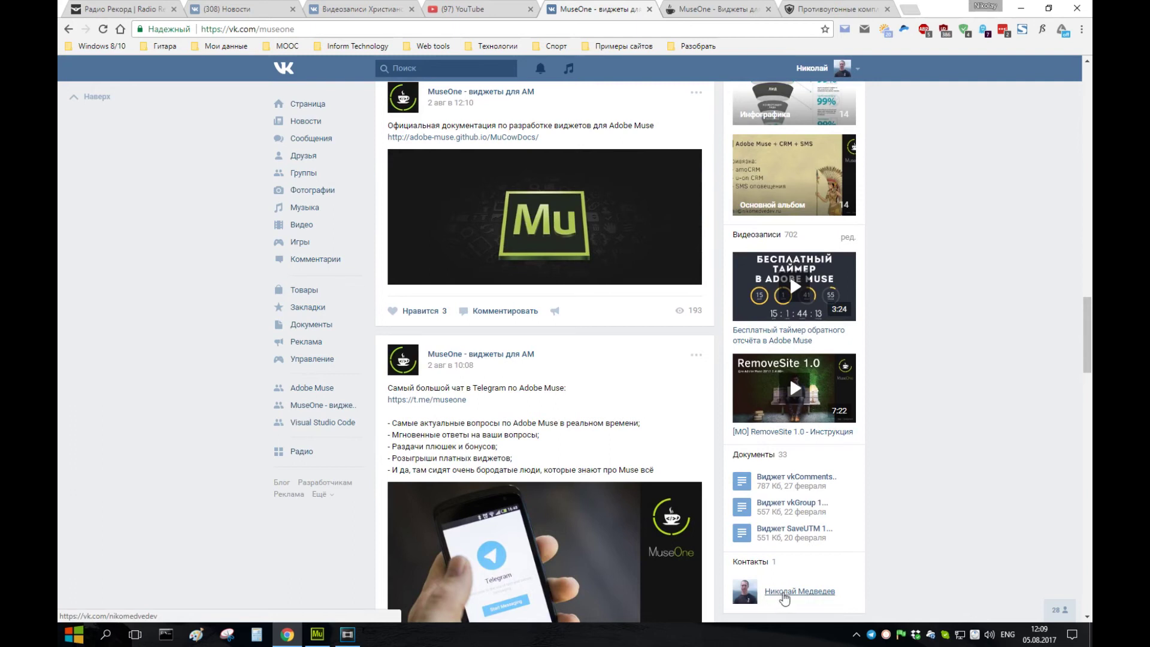
scroll(1014, 330, up, 10)
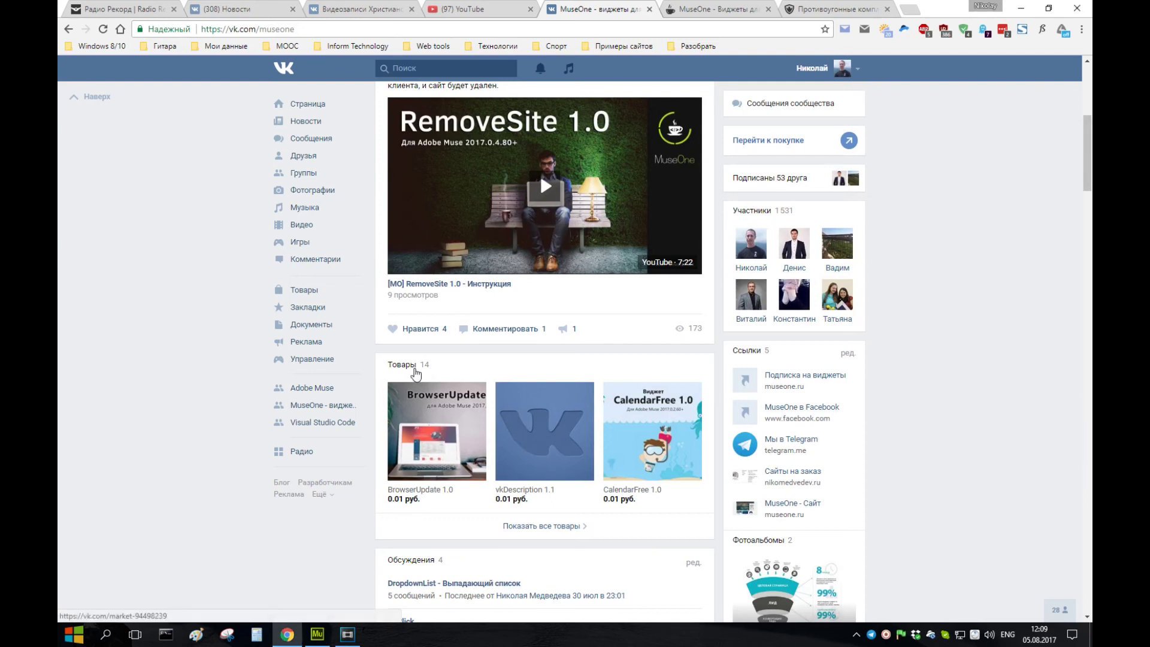
- Browse the group's Товары listing, view the vkComments 1.0 product, then return to the group page
click(414, 366)
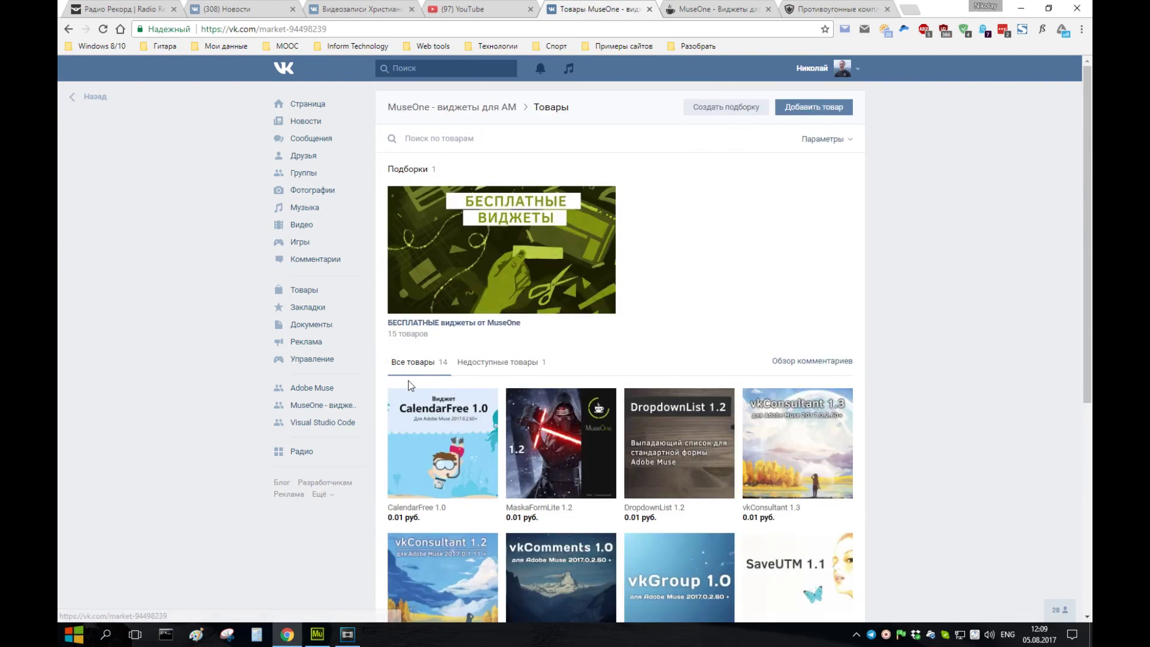
scroll(411, 386, down, 5)
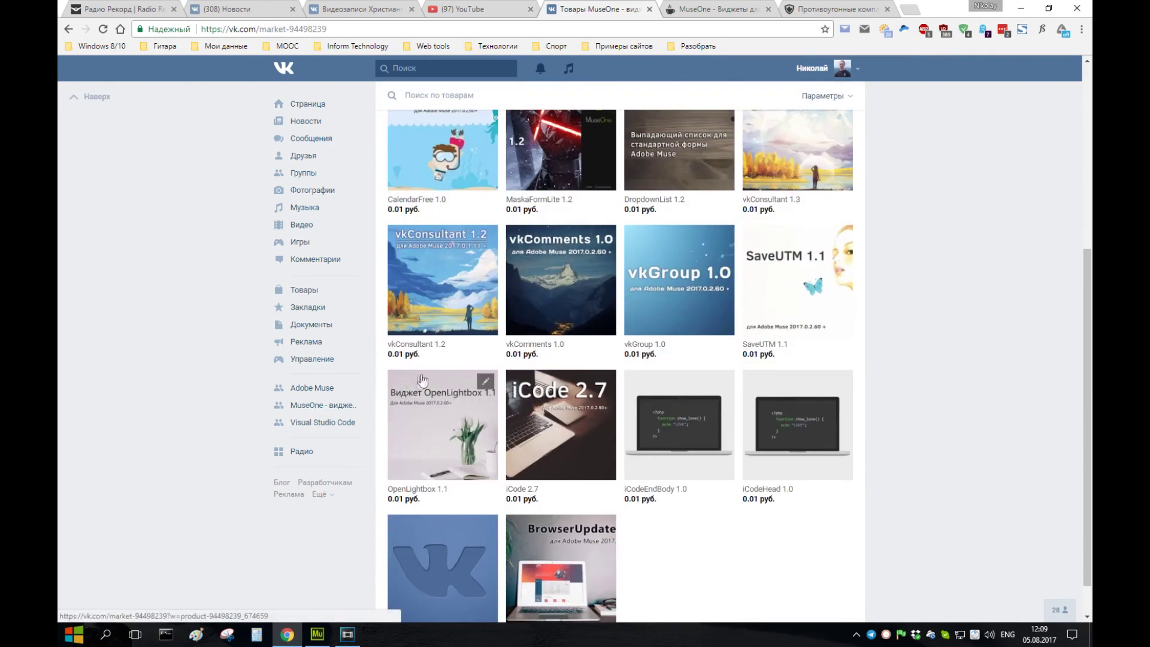
click(537, 266)
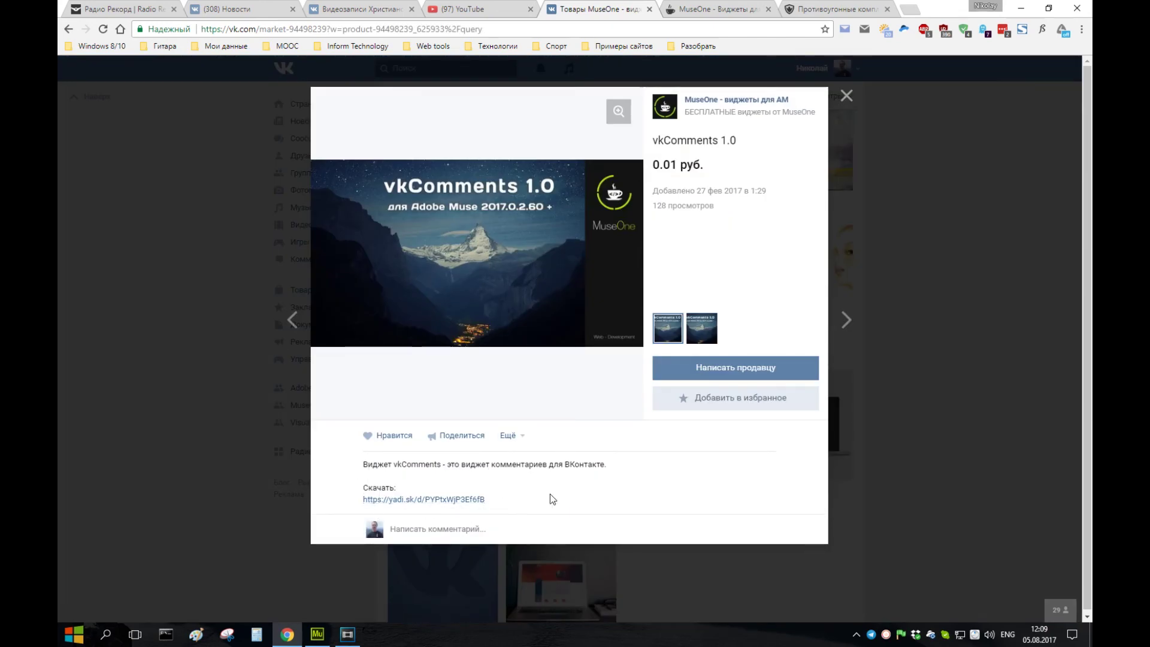
key(alt+Left)
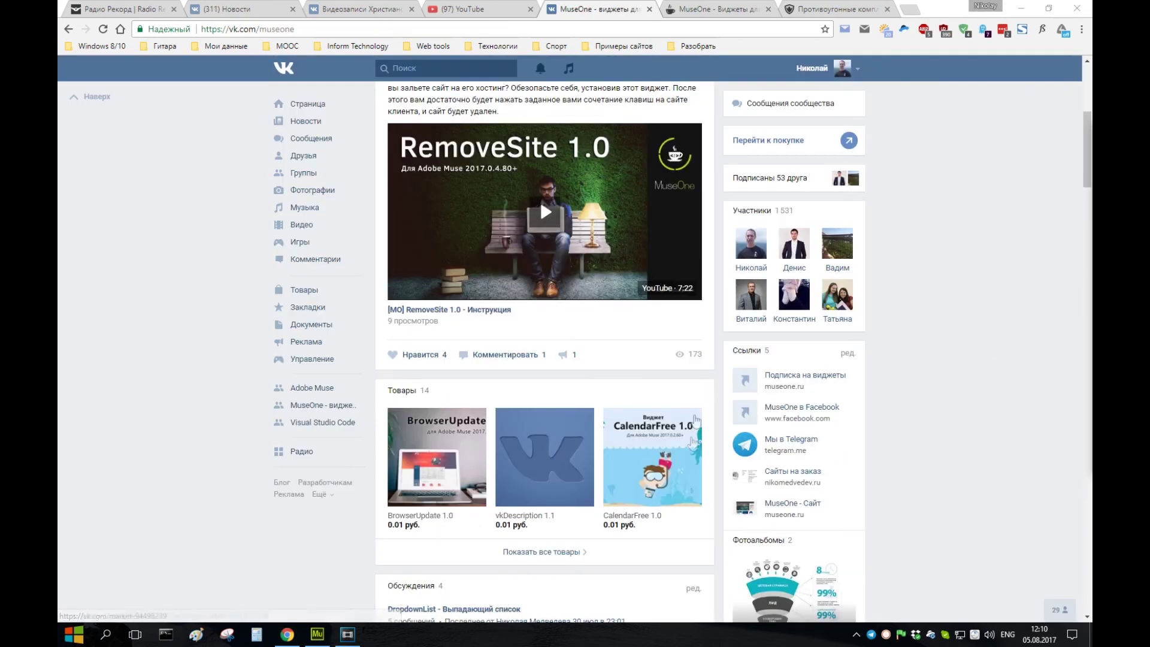
scroll(838, 327, up, 6)
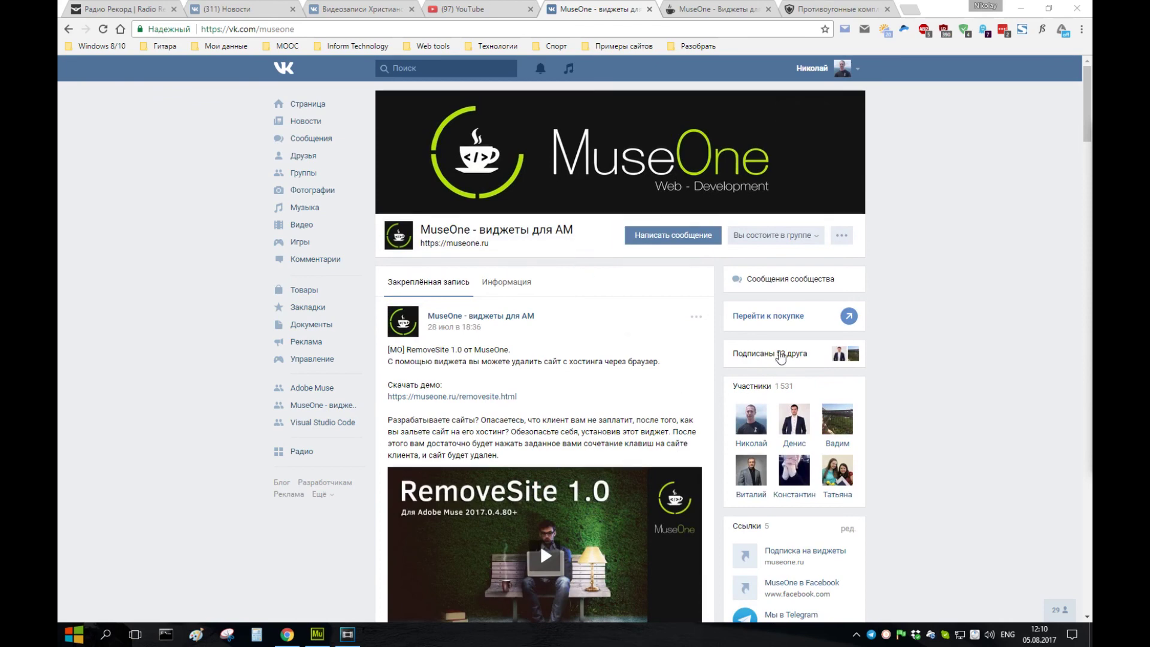
scroll(774, 359, down, 4)
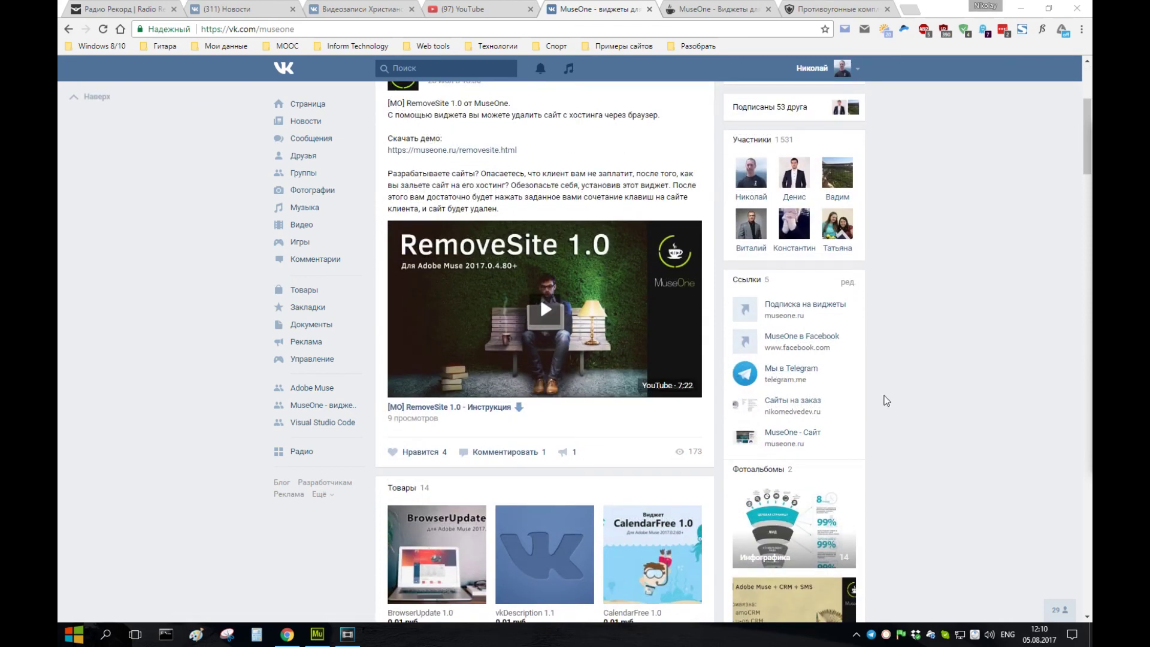